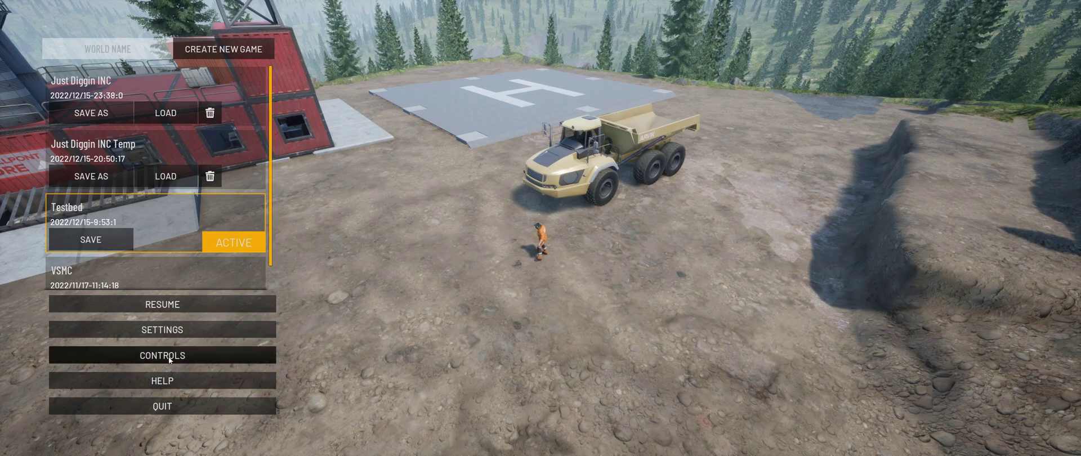
Open the controls settings and expand the TRUCK/DUMPER category to show Truck Bed bindings.
left_click(168, 356)
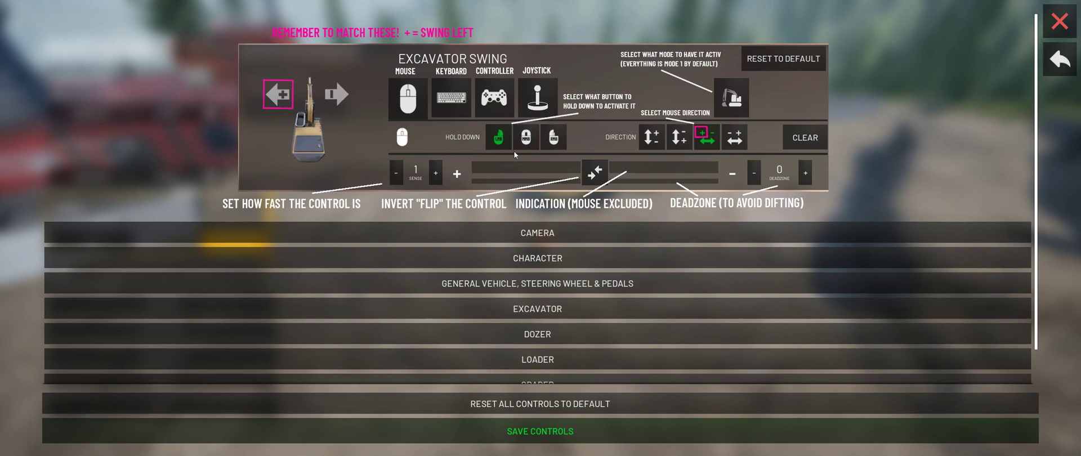
scroll(517, 157, "down", 2)
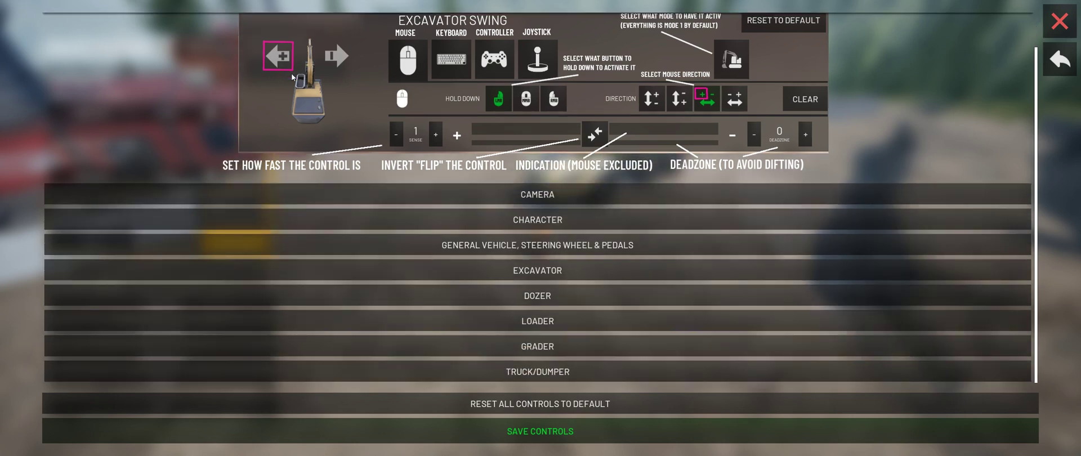
left_click(544, 382)
Switch the Truck Bed control to joystick input on XInput 4.
scroll(379, 251, "down", 3)
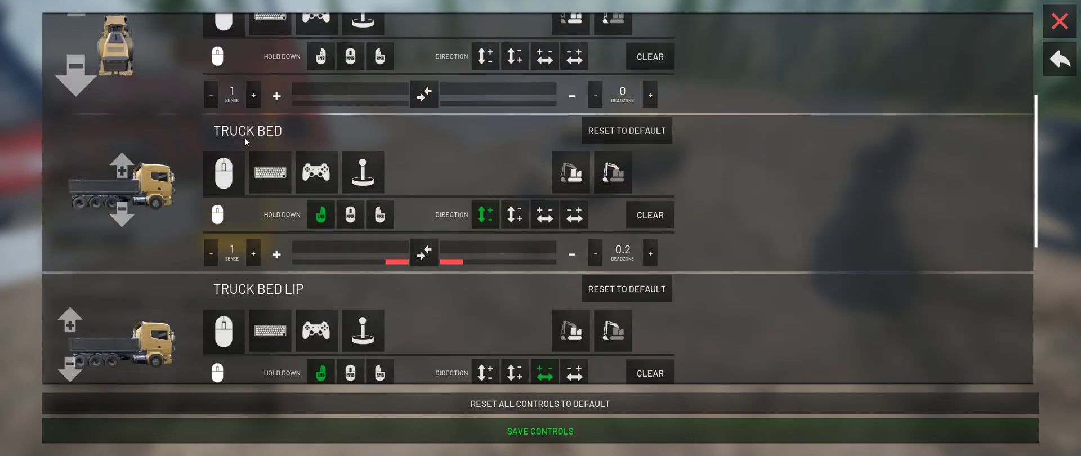
scroll(460, 242, "down", 1)
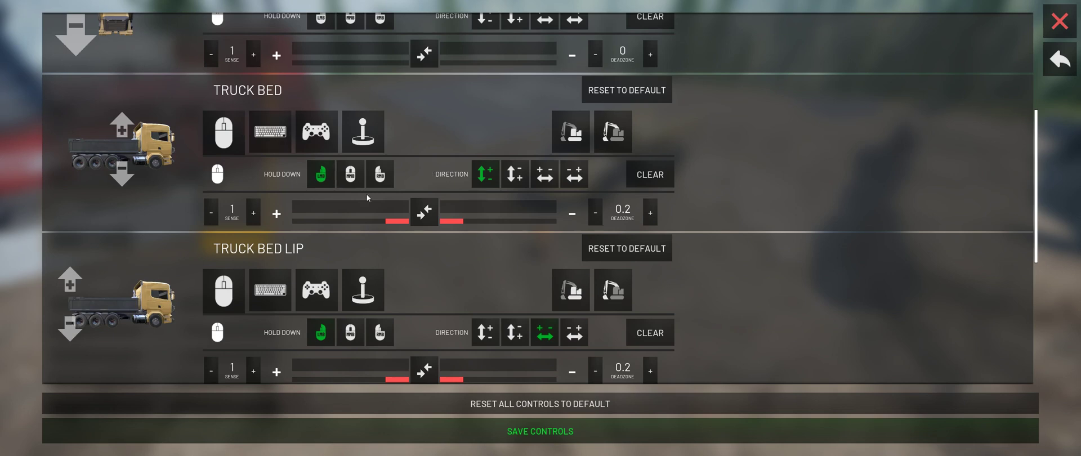
left_click(374, 121)
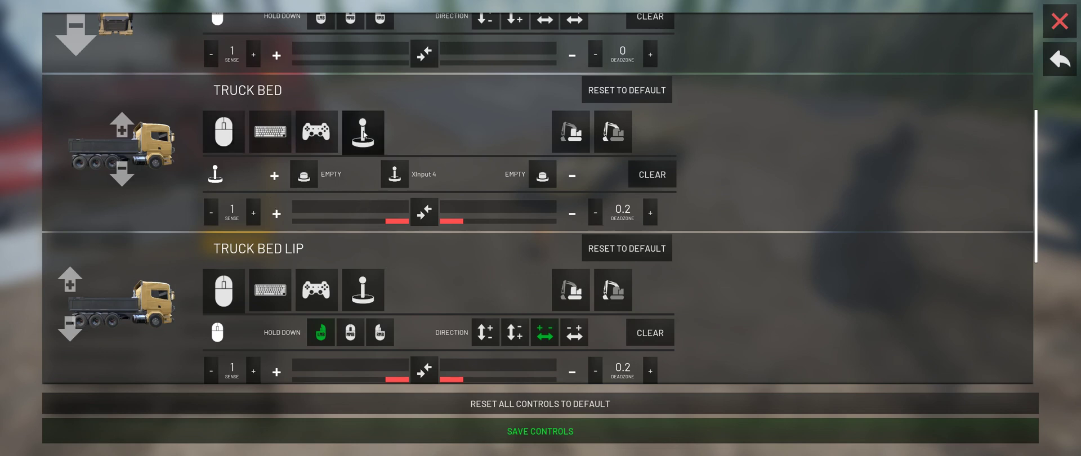
scroll(236, 164, "down", 1)
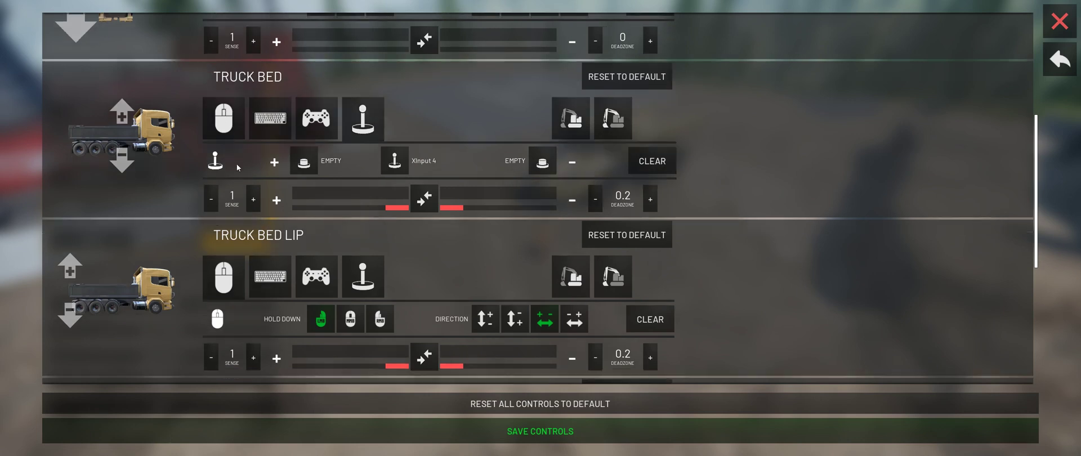
left_click(231, 126)
left_click(260, 128)
left_click(316, 121)
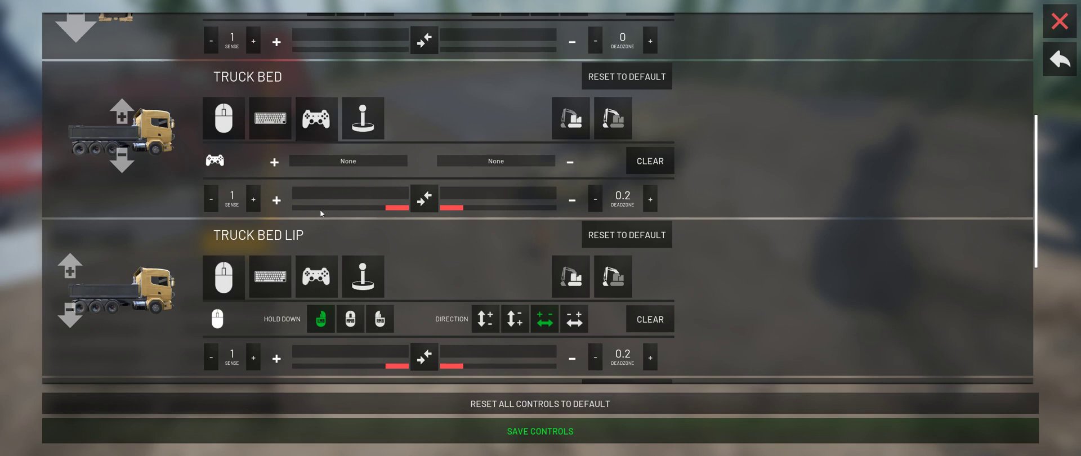
left_click(362, 123)
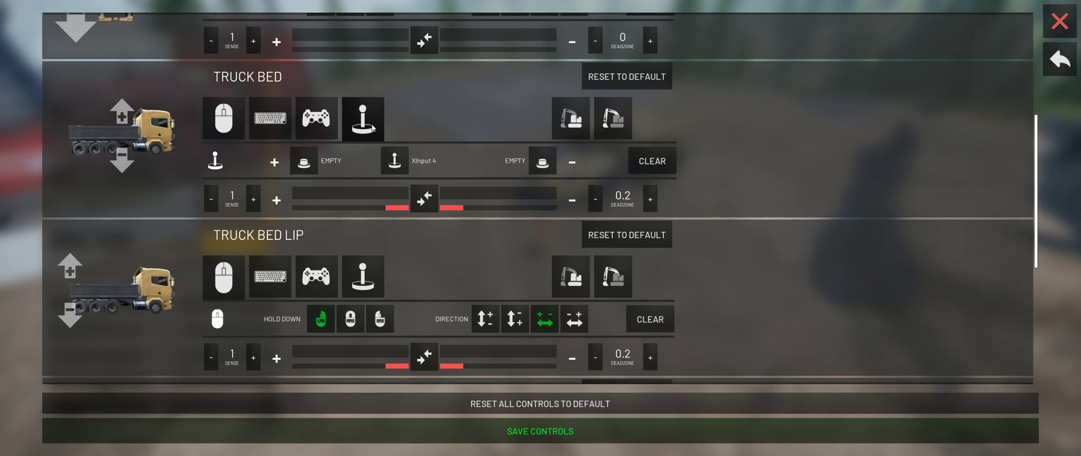
left_click(225, 121)
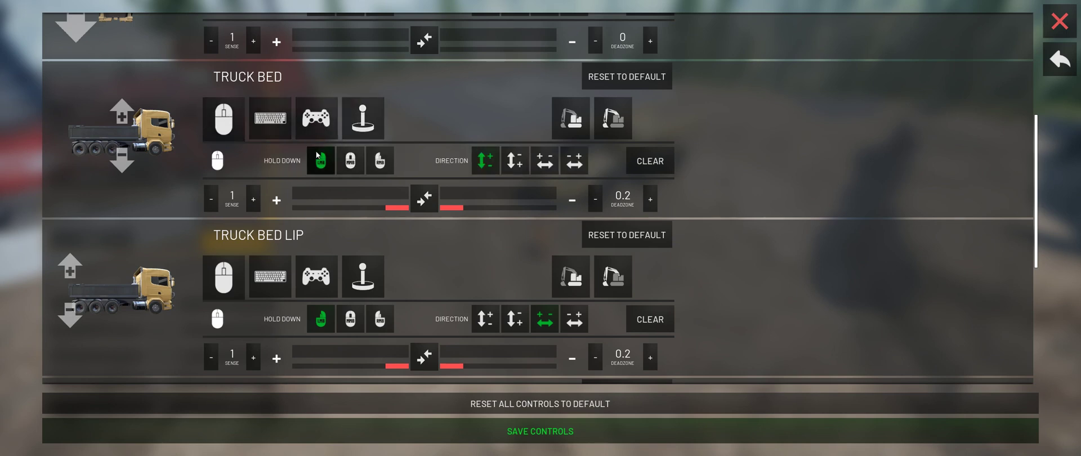
left_click(269, 121)
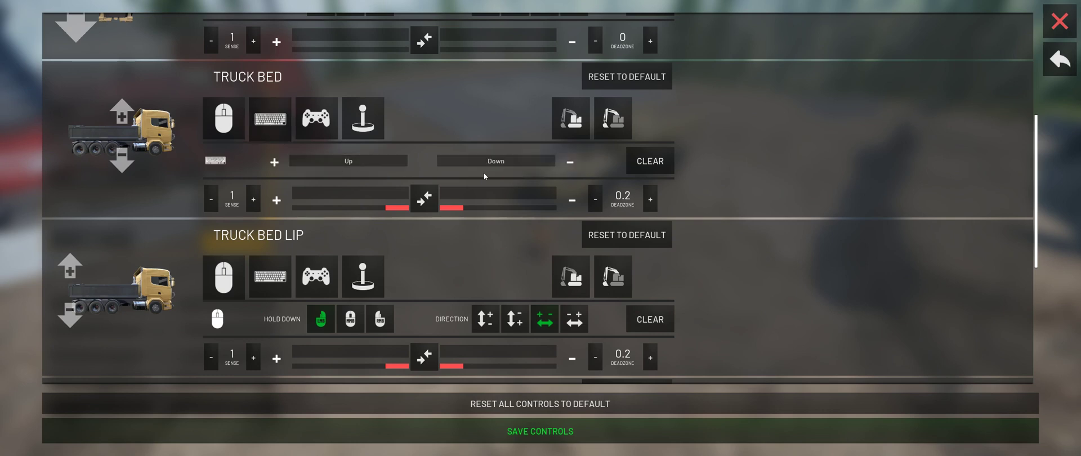
left_click(316, 119)
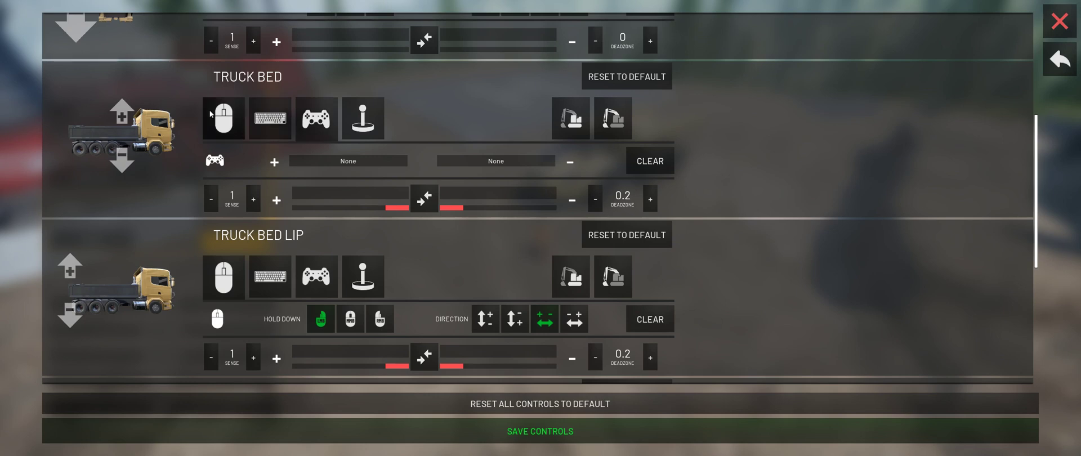
left_click(374, 116)
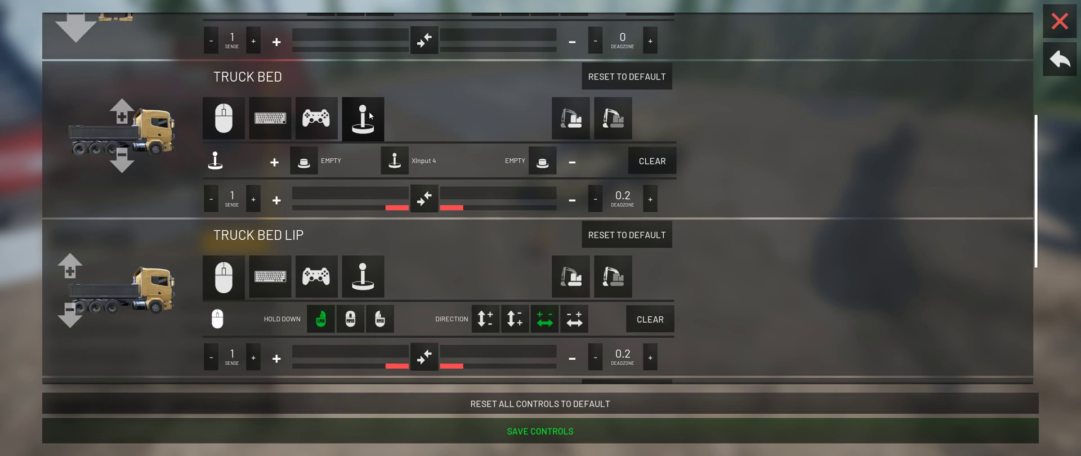
left_click(224, 118)
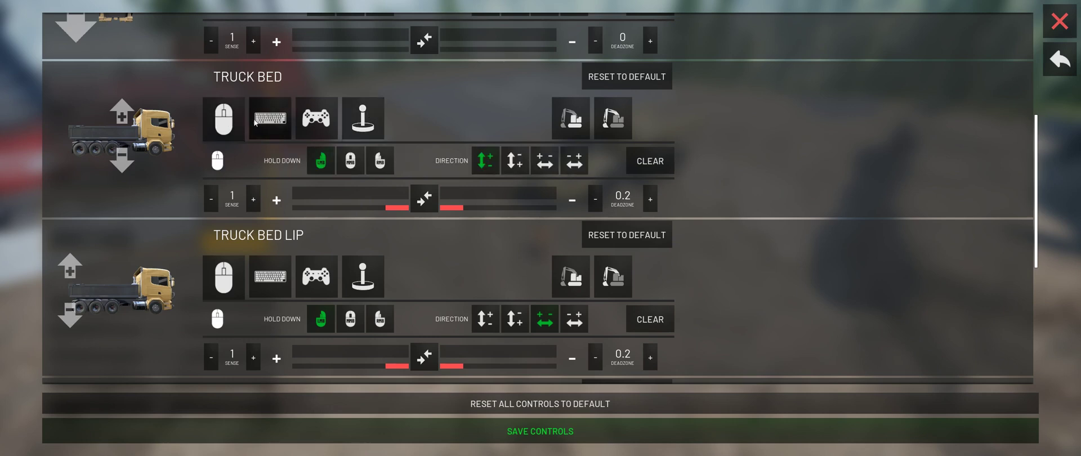
left_click(270, 118)
left_click(313, 120)
left_click(372, 114)
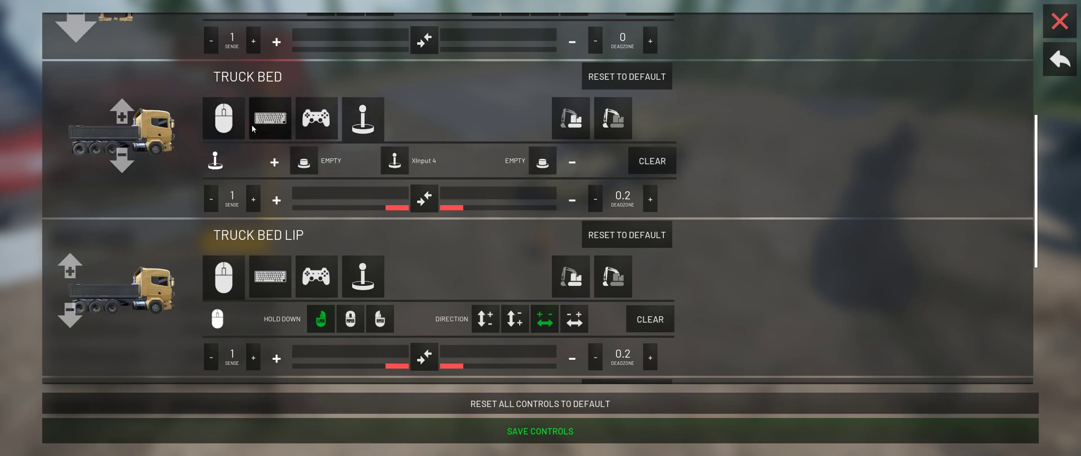
left_click(225, 119)
left_click(270, 119)
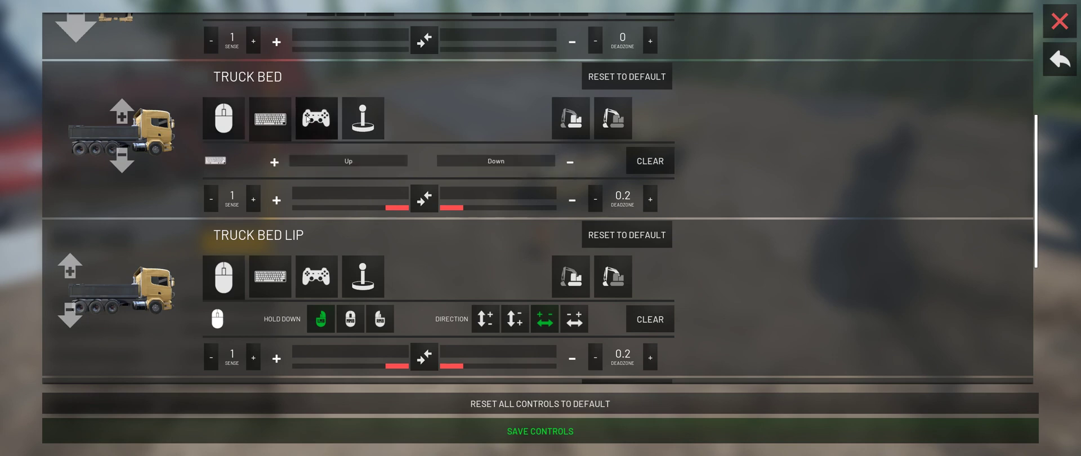
left_click(316, 118)
left_click(362, 125)
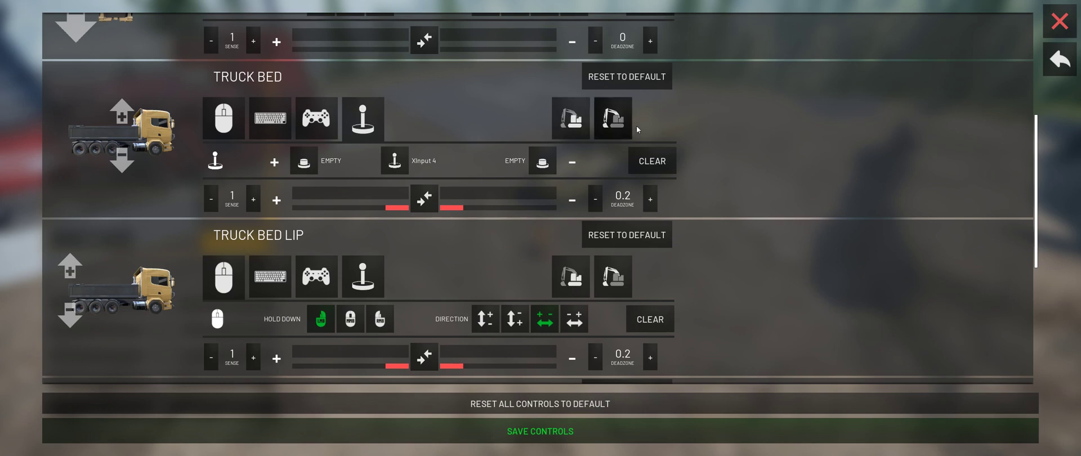
Toggle the first Truck Bed mode option on and off a few times.
left_click(566, 135)
left_click(611, 125)
left_click(557, 123)
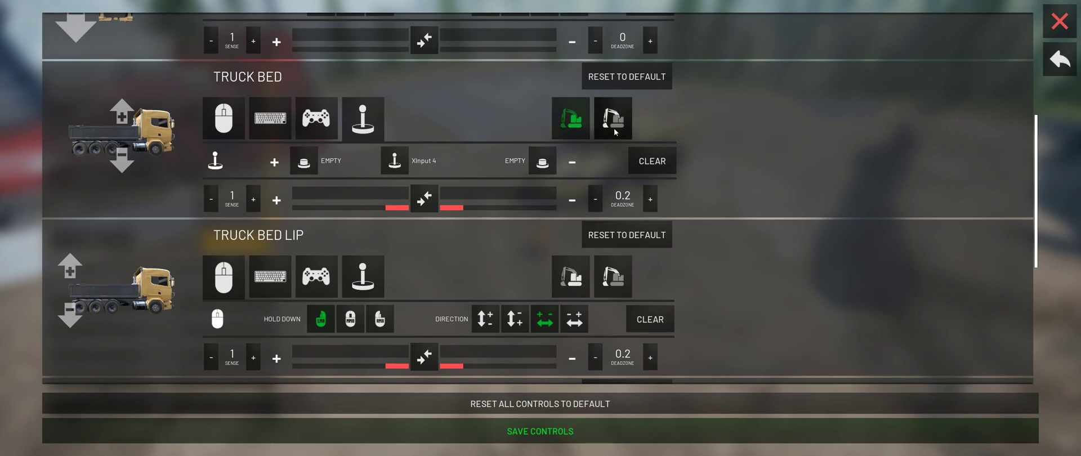
left_click(558, 123)
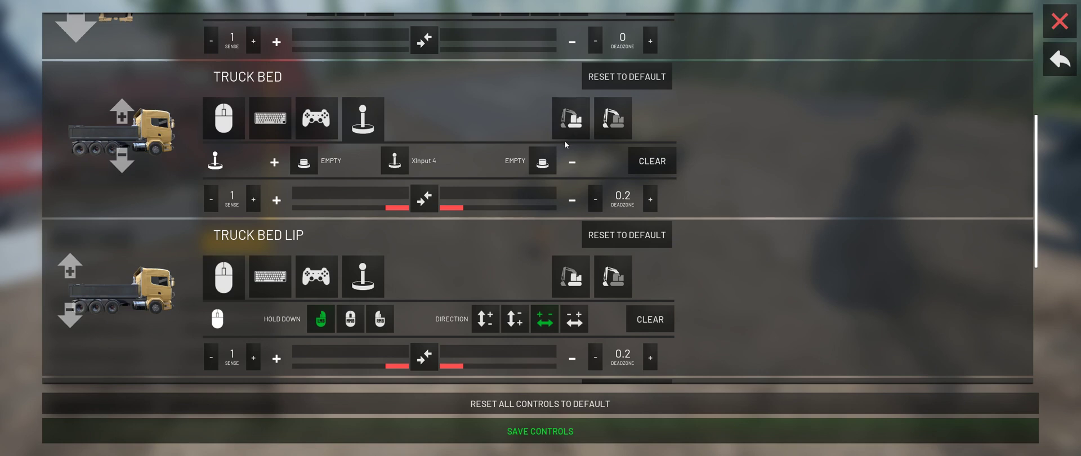
left_click(571, 118)
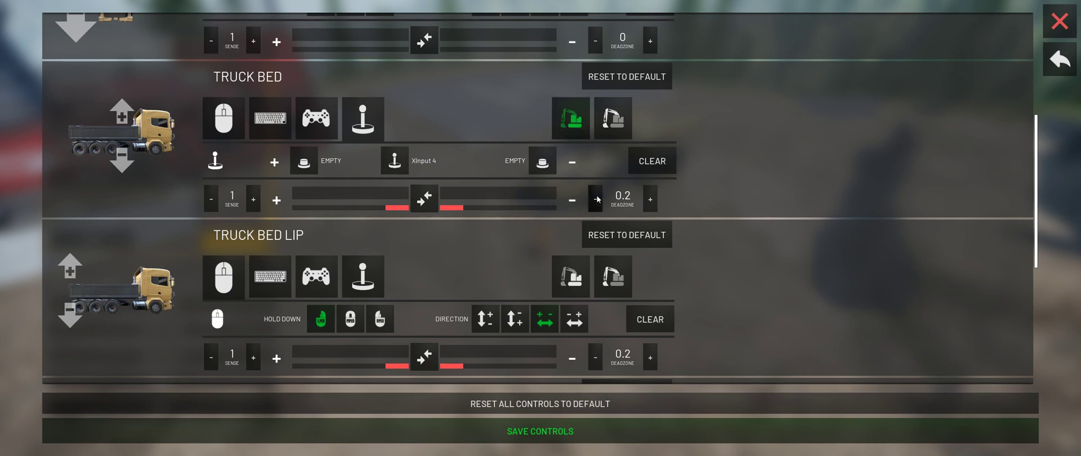
left_click(569, 122)
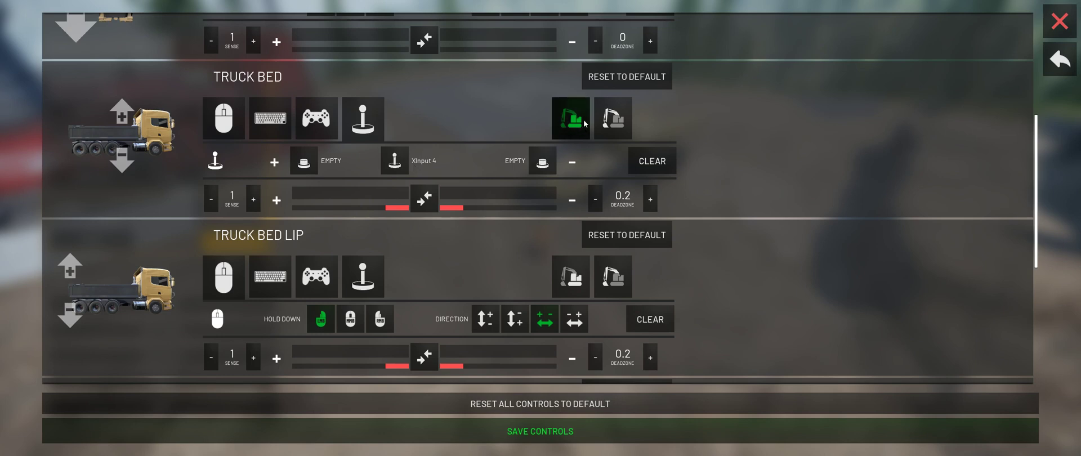
Try the second mode option alone and with the first, leaving both Truck Bed modes off.
left_click(613, 119)
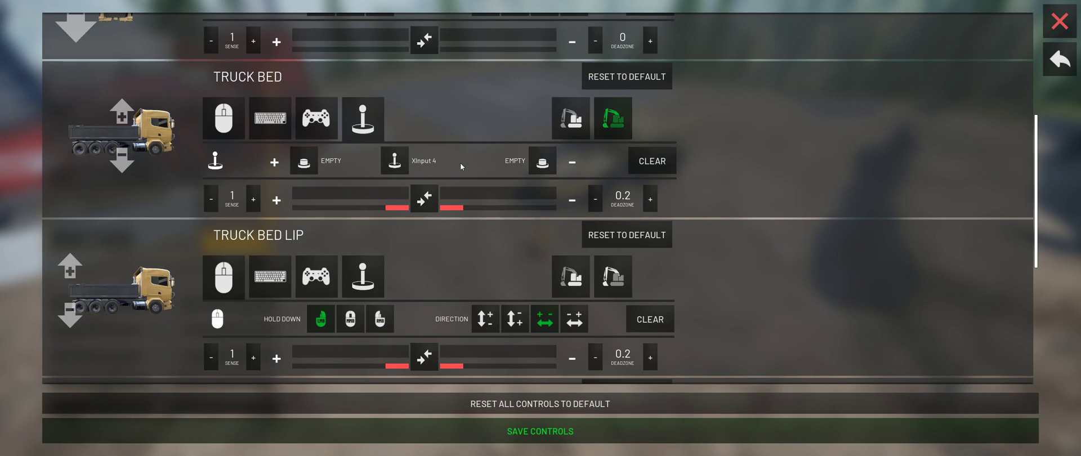
left_click(617, 116)
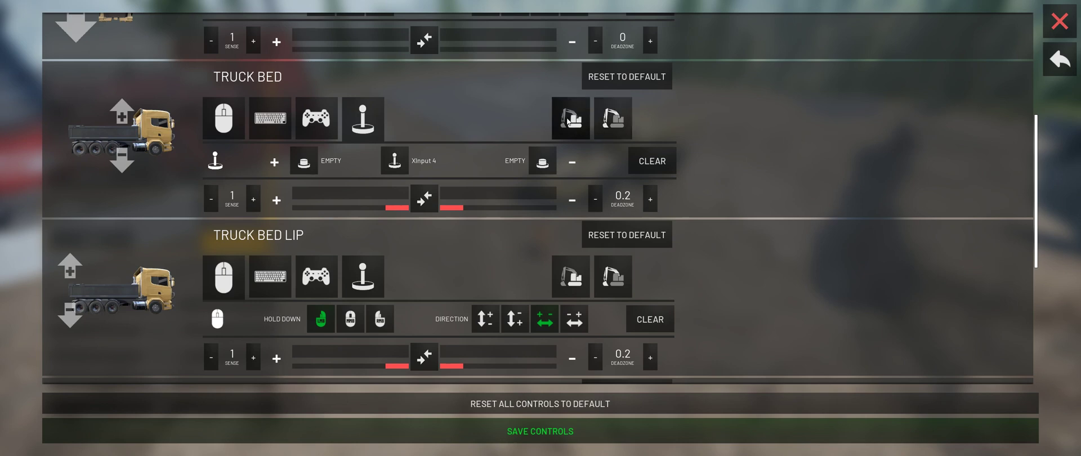
left_click(569, 121)
left_click(614, 119)
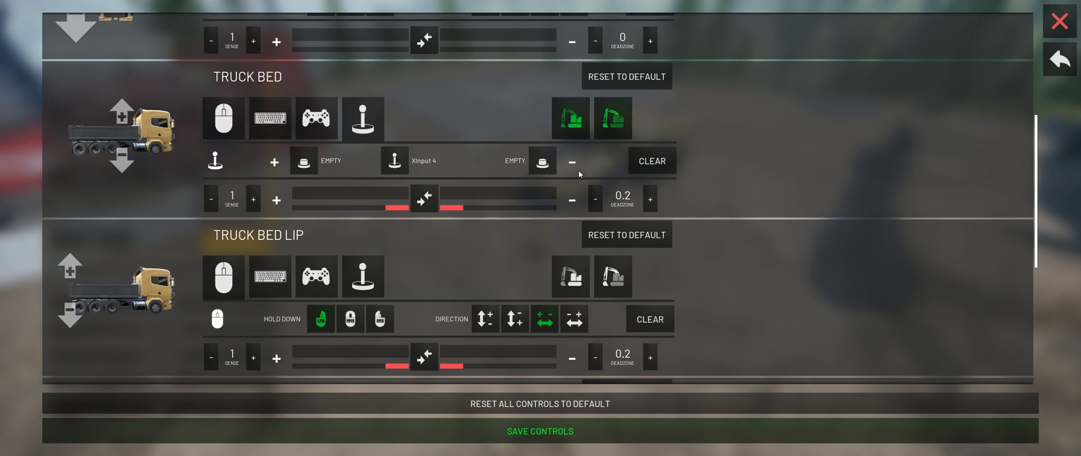
left_click(570, 119)
left_click(613, 118)
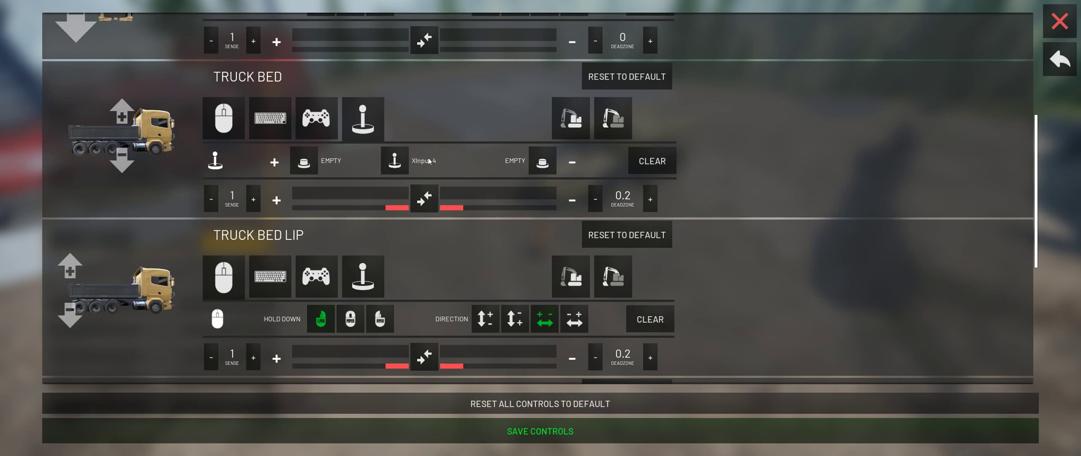
Check the Truck Bed gamepad and keyboard bindings, then switch it to mouse input.
left_click(317, 119)
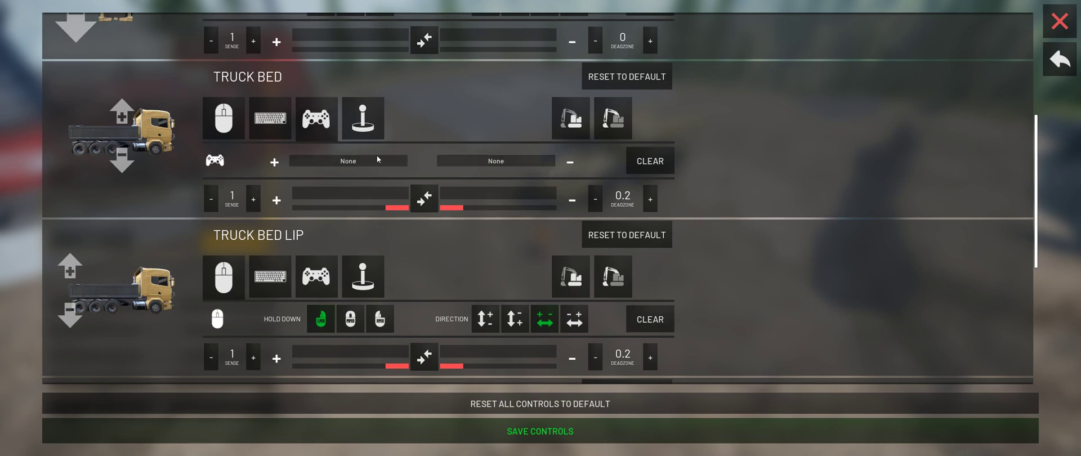
left_click(269, 124)
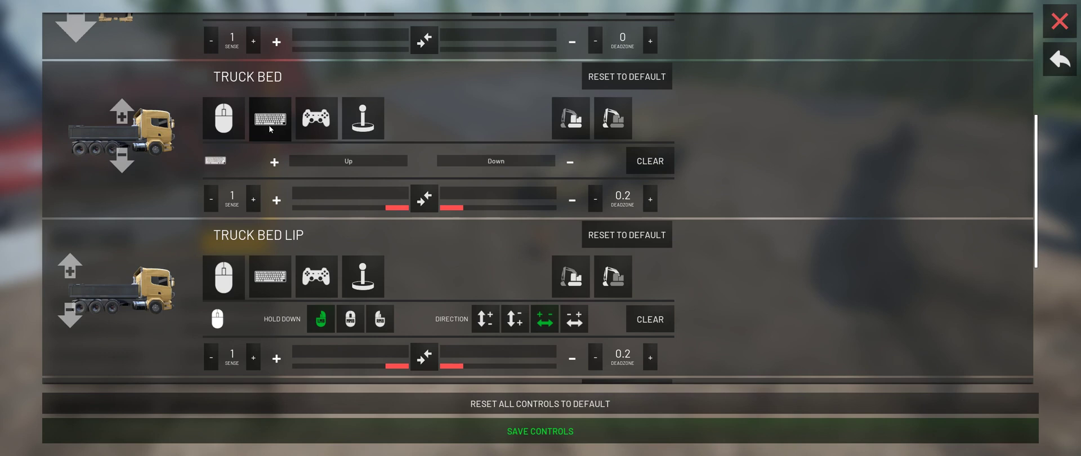
left_click(223, 119)
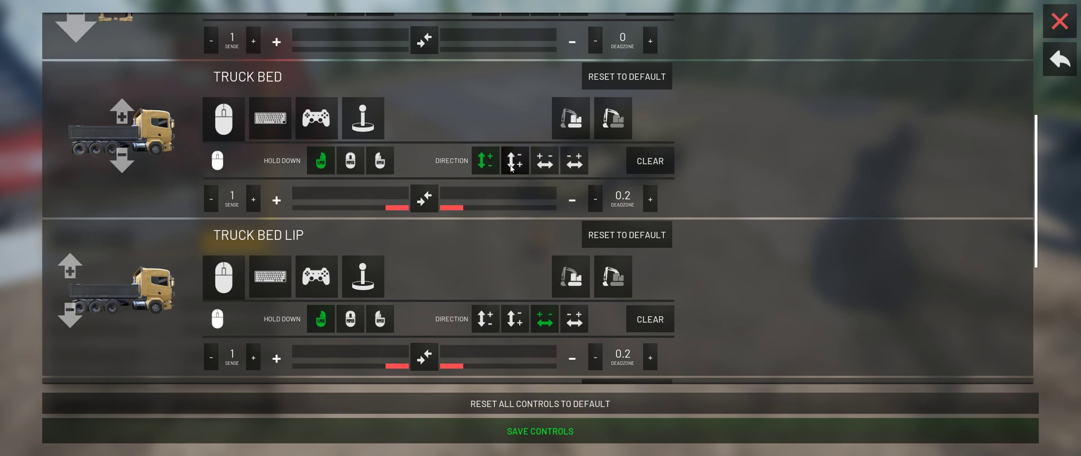
Try a horizontal direction, then set Truck Bed mouse direction back to vertical up/down.
left_click(544, 165)
left_click(486, 162)
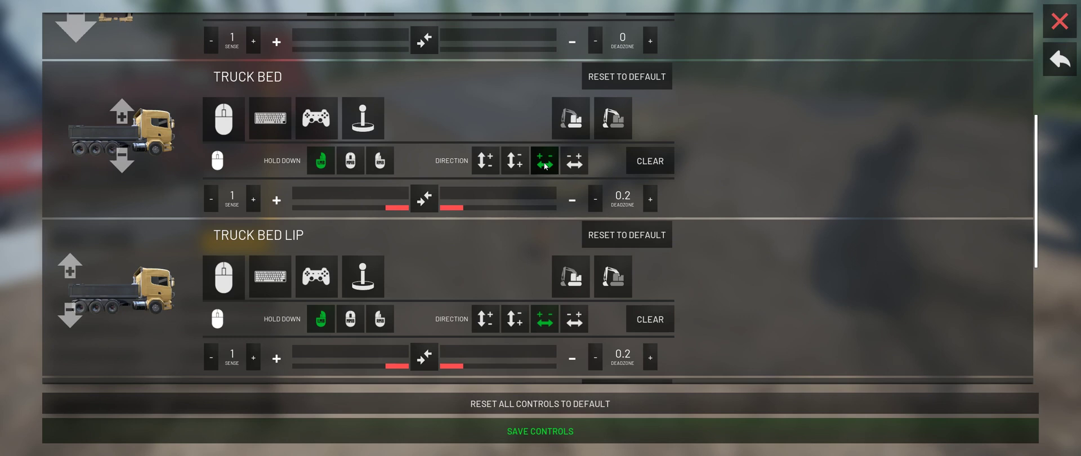
left_click(485, 161)
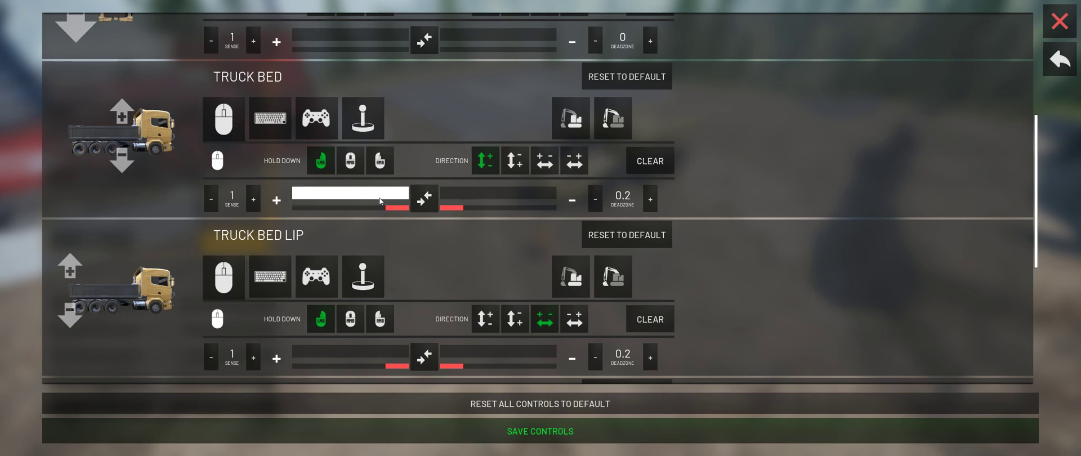
Test the Truck Bed Up/Down keyboard bindings, then return it to joystick input on XInput 4.
left_click(269, 129)
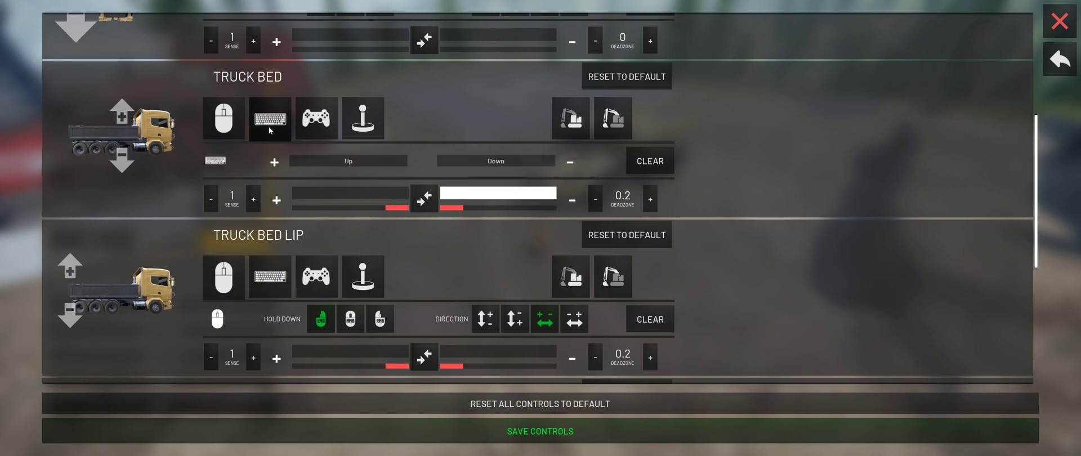
key("Down")
key("Up")
key("Down")
key("Up")
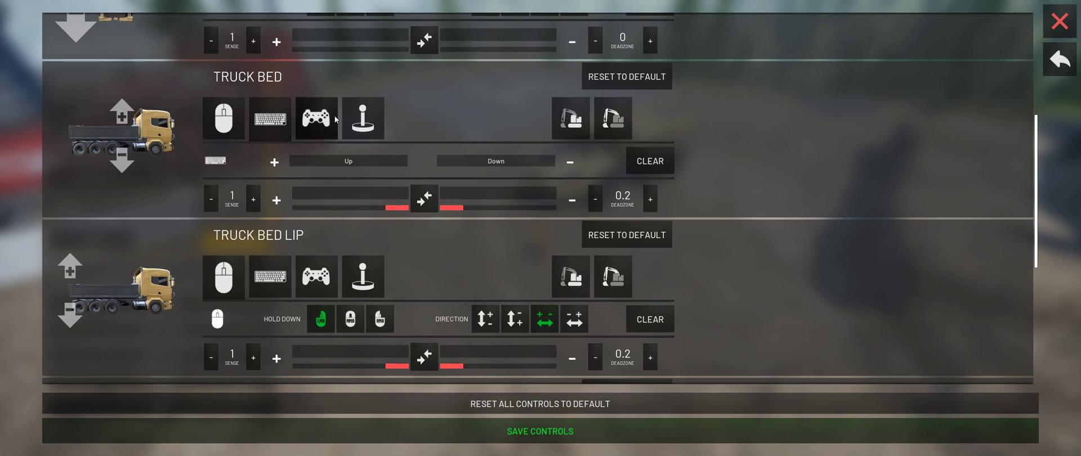
left_click(355, 120)
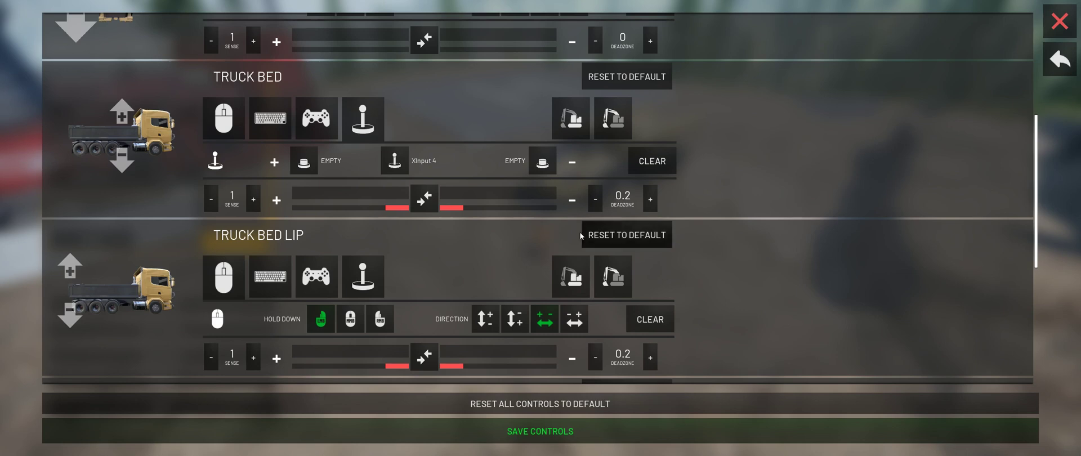
left_click(425, 202)
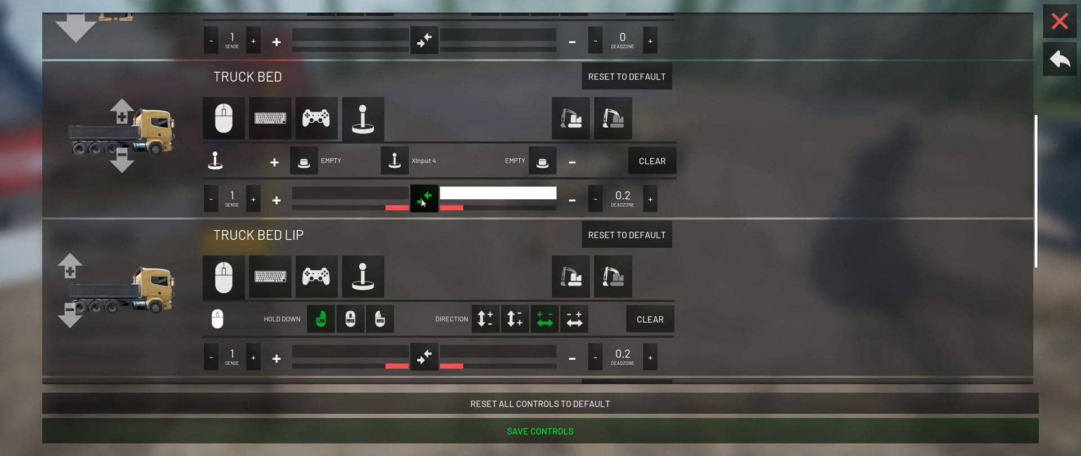
left_click(423, 203)
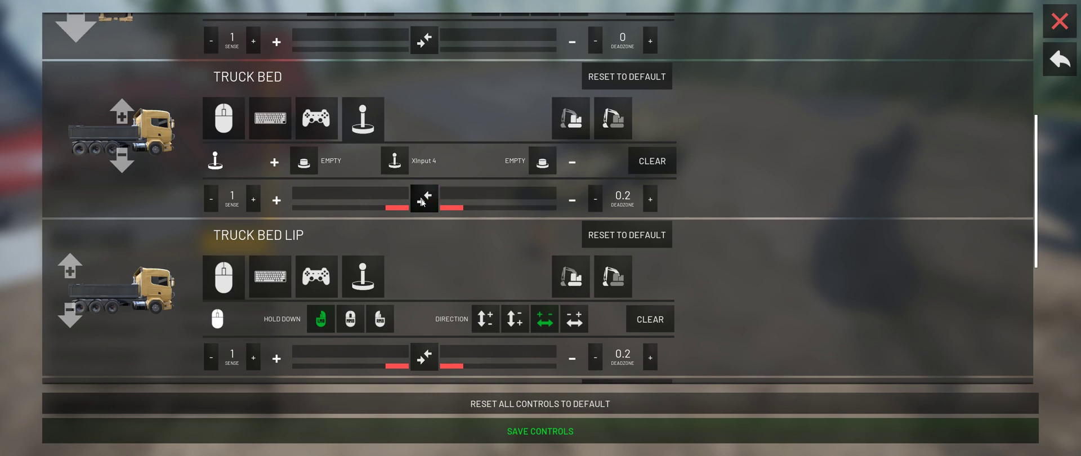